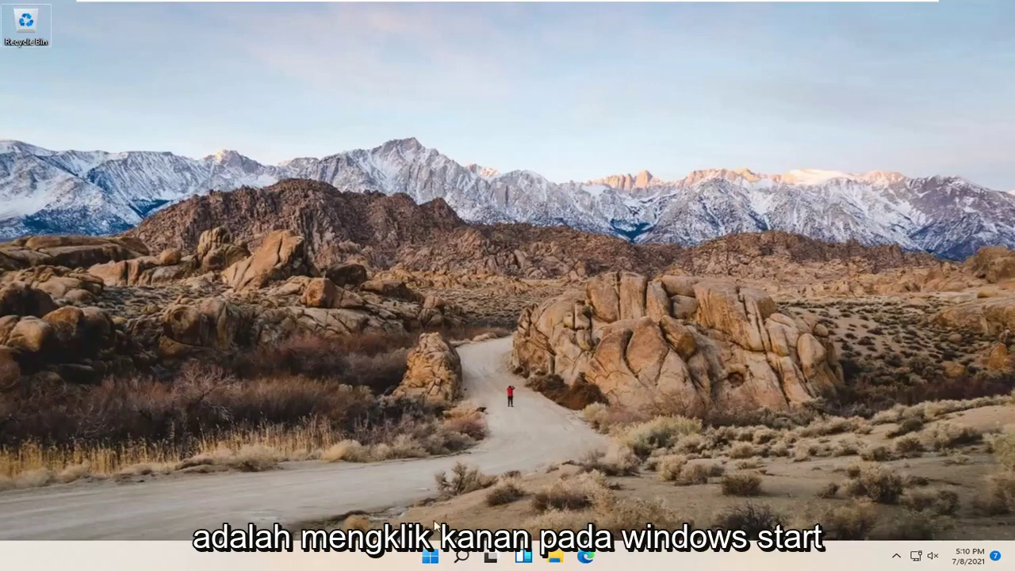
Open the Sound page of the System settings.
{"action": "right_click", "coordinate": [428, 557]}
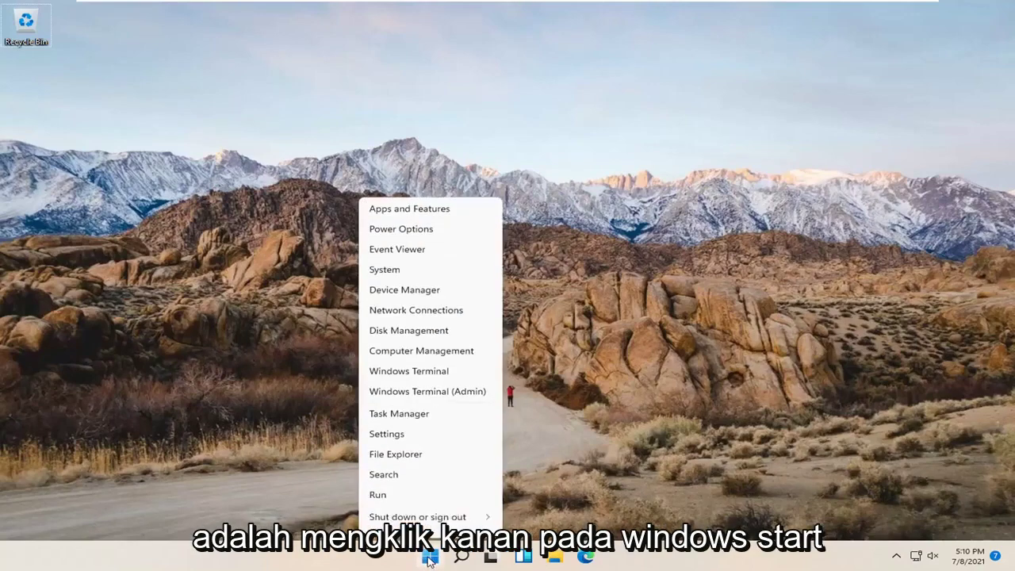
{"action": "left_click", "coordinate": [386, 425]}
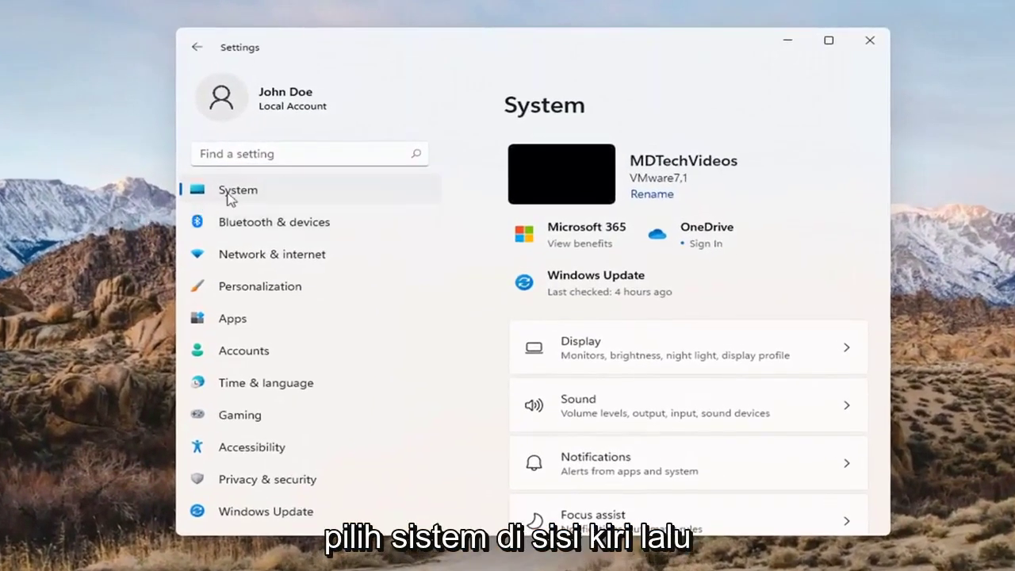
{"action": "left_click", "coordinate": [238, 190]}
{"action": "scroll", "coordinate": [668, 319], "scroll_direction": "down", "scroll_amount": 1}
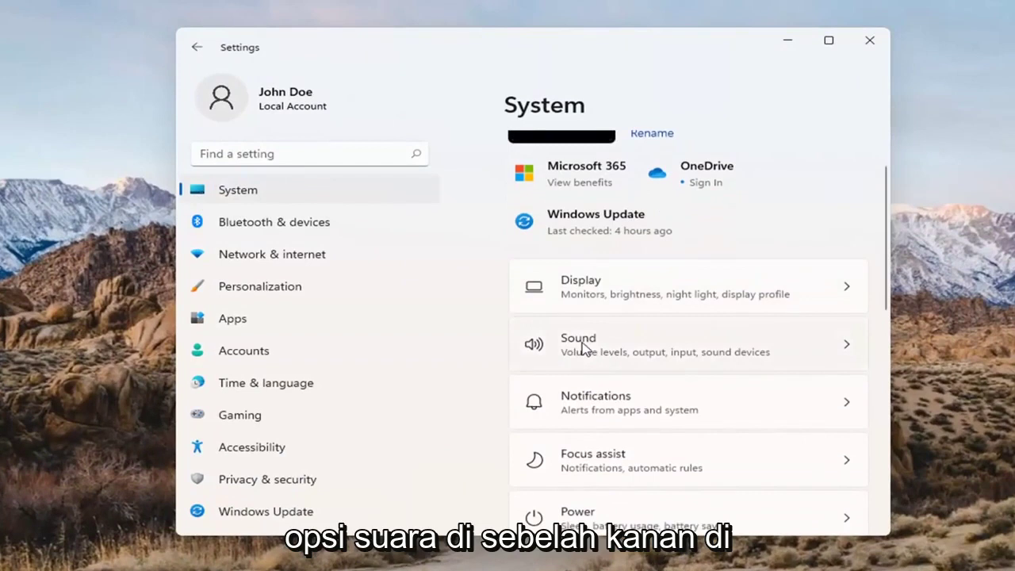
{"action": "left_click", "coordinate": [581, 349]}
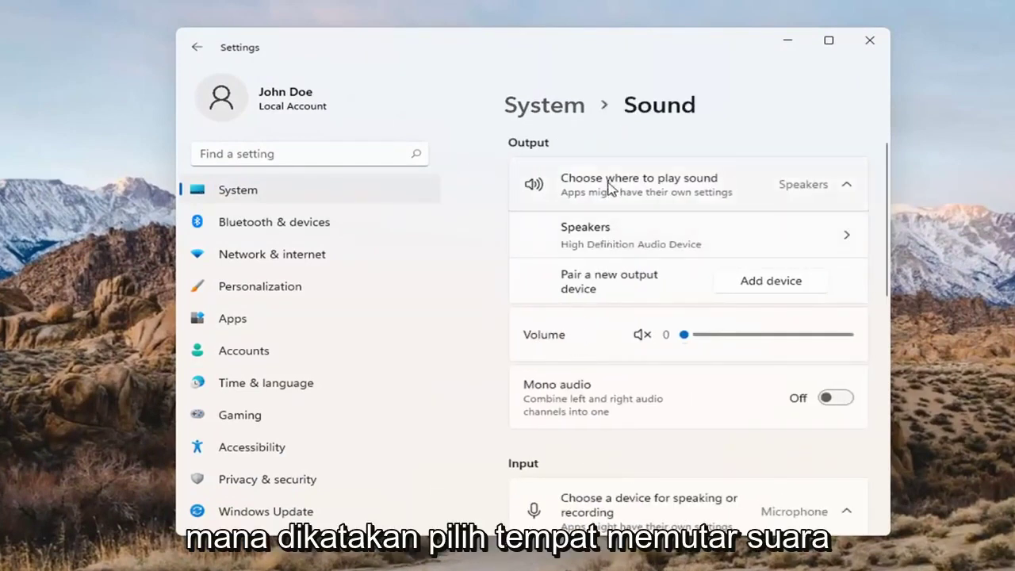
Examine the sound output and input device choices, including the kinds of output device that can be added.
{"action": "left_click", "coordinate": [833, 192]}
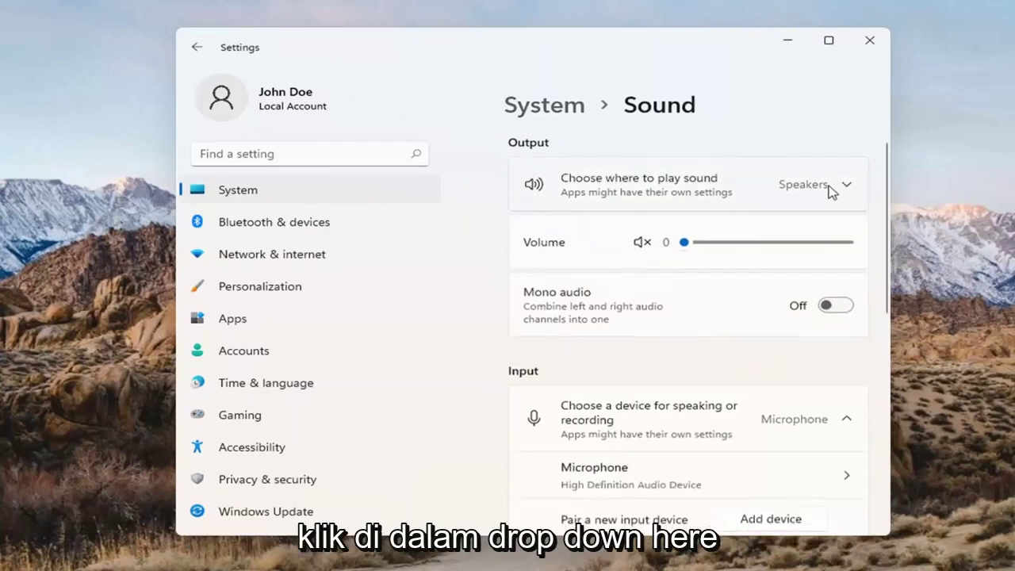
{"action": "left_click", "coordinate": [833, 192]}
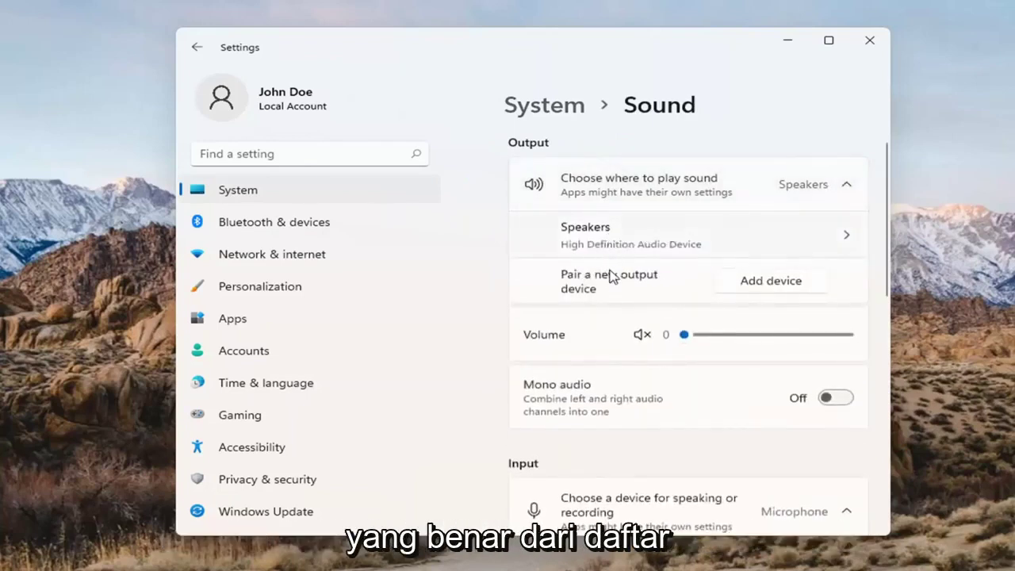
{"action": "left_click", "coordinate": [771, 285]}
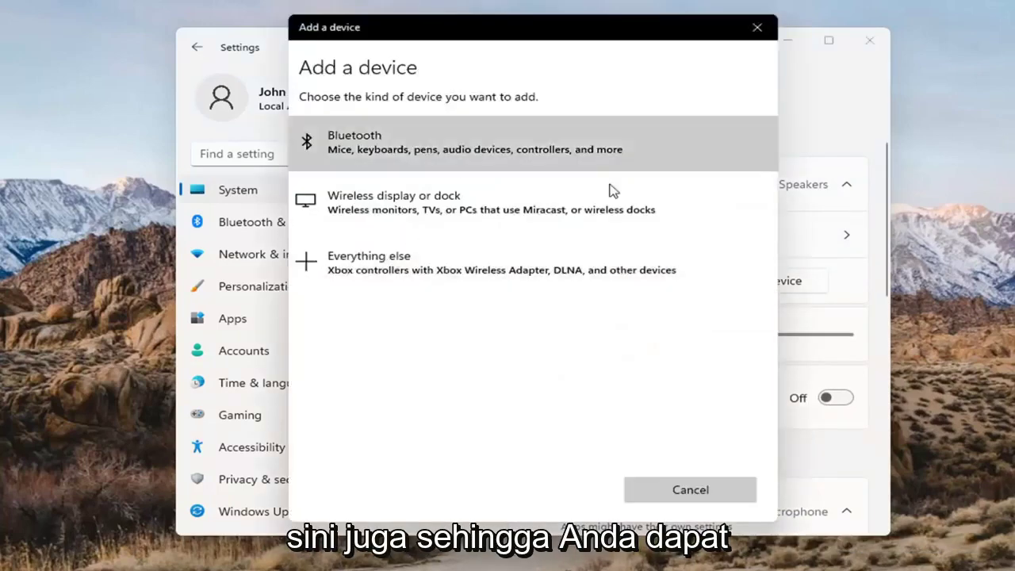
{"action": "left_click", "coordinate": [761, 29]}
{"action": "scroll", "coordinate": [750, 223], "scroll_direction": "down", "scroll_amount": 5}
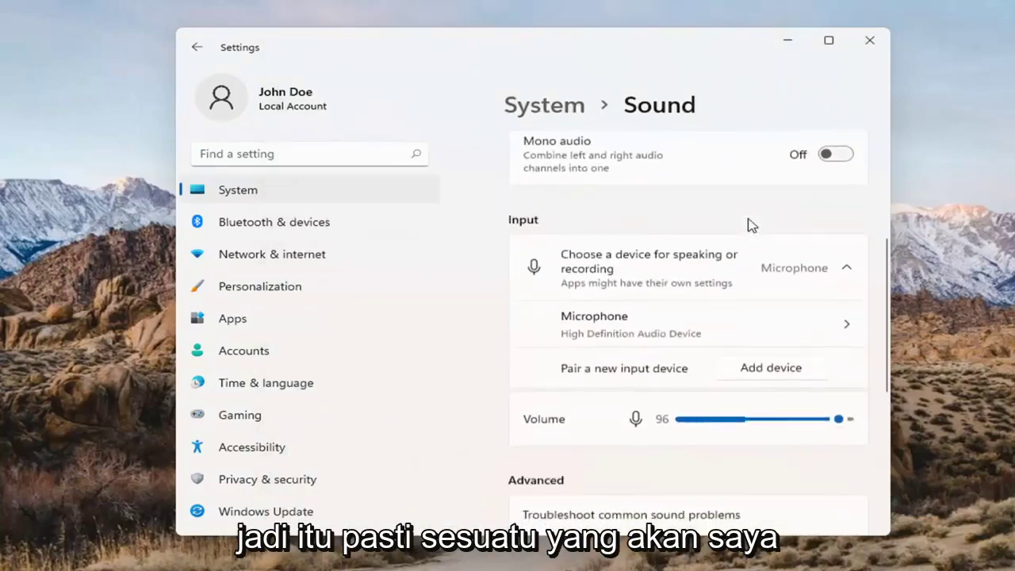
{"action": "scroll", "coordinate": [730, 230], "scroll_direction": "down", "scroll_amount": 2}
{"action": "scroll", "coordinate": [657, 233], "scroll_direction": "up", "scroll_amount": 5}
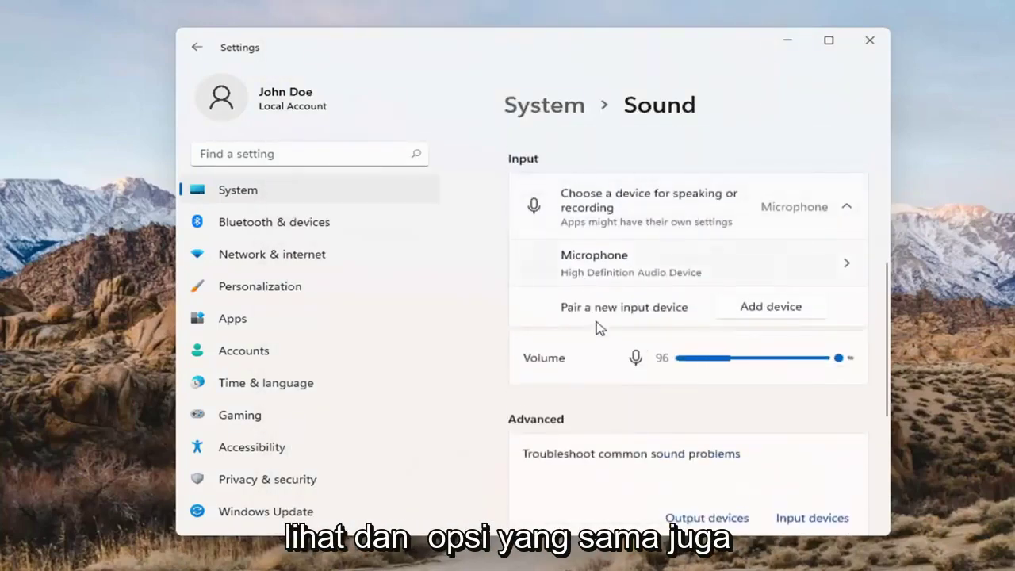
{"action": "scroll", "coordinate": [595, 373], "scroll_direction": "up", "scroll_amount": 2}
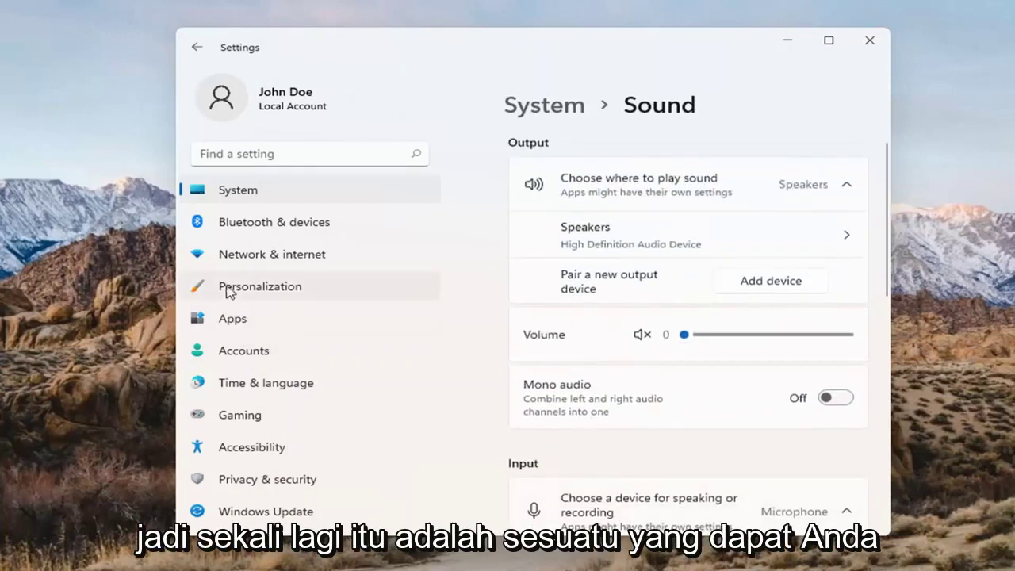
Run the Playing Audio troubleshooter from the other troubleshooters in the System settings.
{"action": "left_click", "coordinate": [248, 196]}
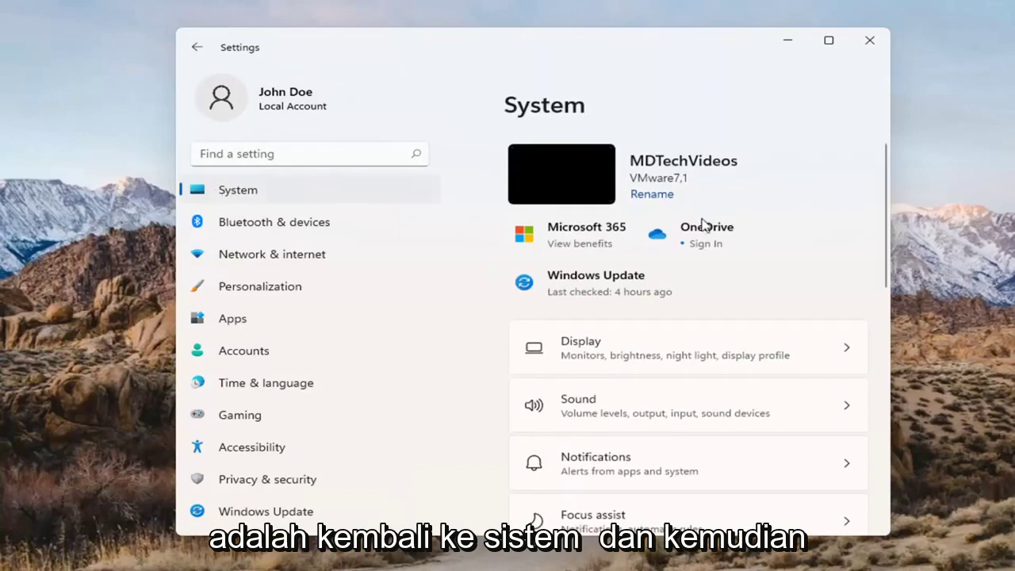
{"action": "scroll", "coordinate": [701, 318], "scroll_direction": "down", "scroll_amount": 1}
{"action": "scroll", "coordinate": [701, 317], "scroll_direction": "down", "scroll_amount": 5}
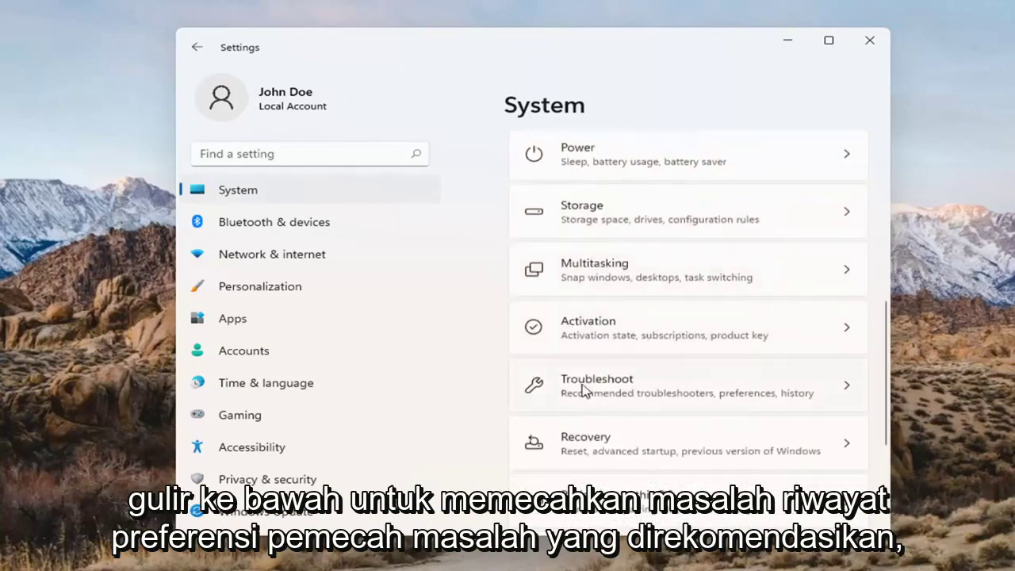
{"action": "left_click", "coordinate": [718, 397]}
{"action": "scroll", "coordinate": [718, 396], "scroll_direction": "down", "scroll_amount": 1}
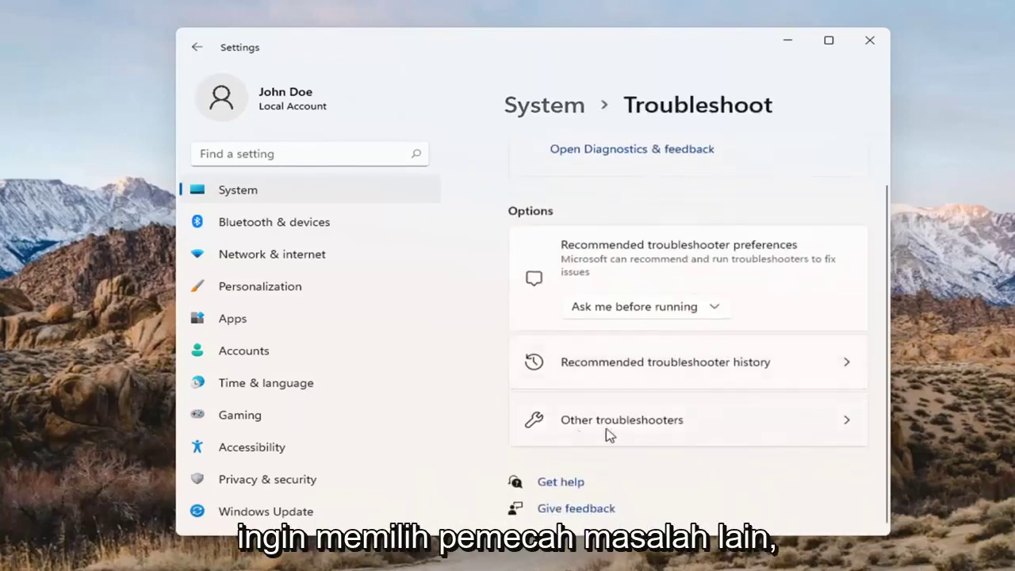
{"action": "left_click", "coordinate": [667, 426]}
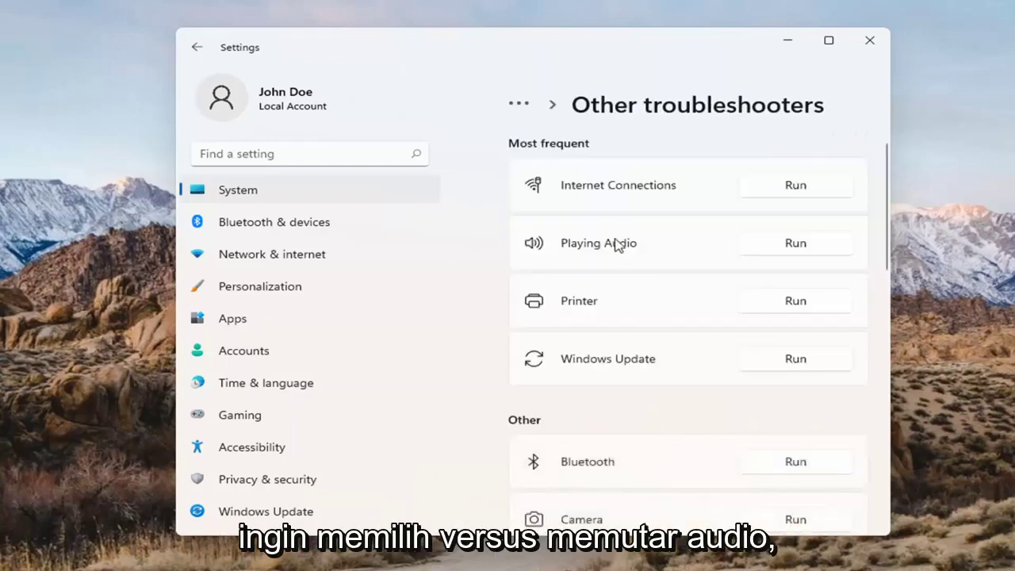
{"action": "left_click", "coordinate": [796, 245]}
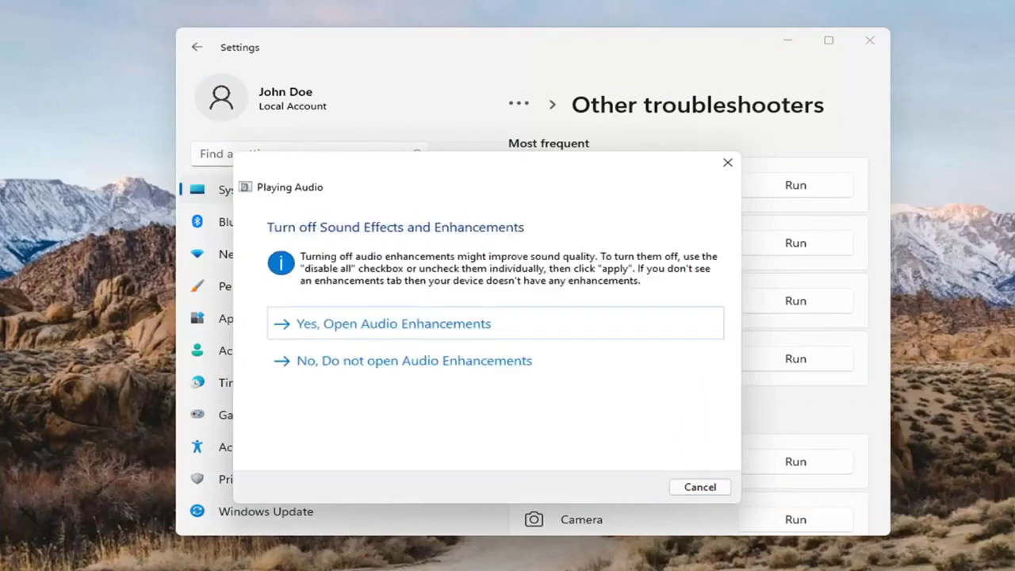
Complete the audio troubleshooter, opening Audio Enhancements and accepting them as they are, skipping the Volume Mixer, and close Settings.
{"action": "left_click", "coordinate": [419, 325]}
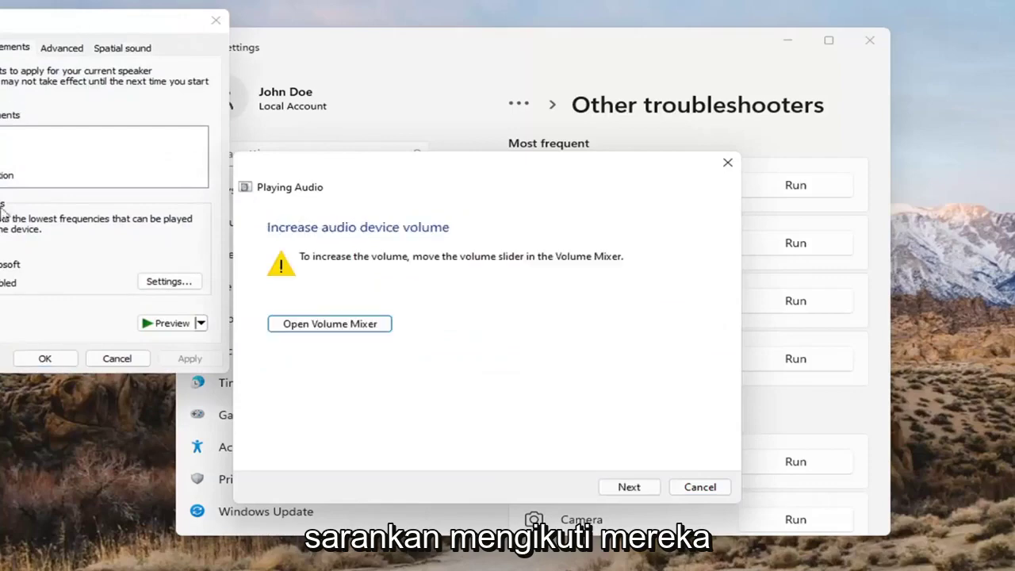
{"action": "left_click", "coordinate": [64, 360]}
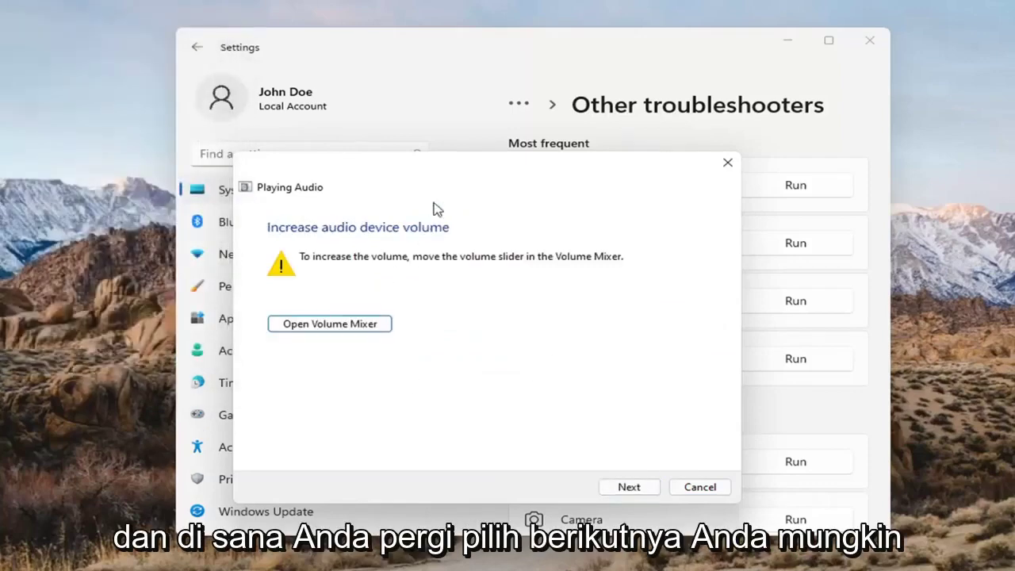
{"action": "left_click", "coordinate": [623, 488]}
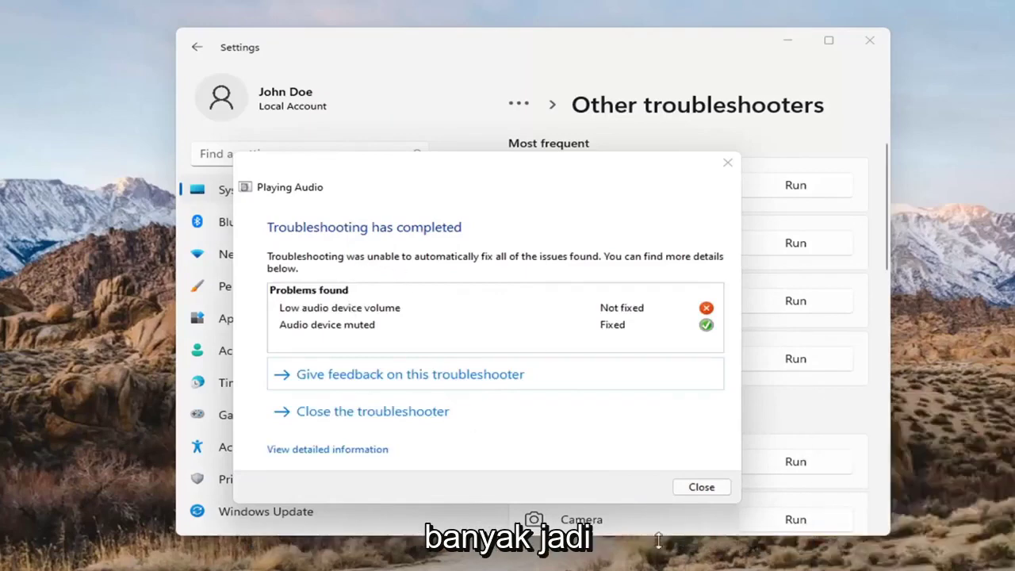
{"action": "left_click", "coordinate": [704, 489]}
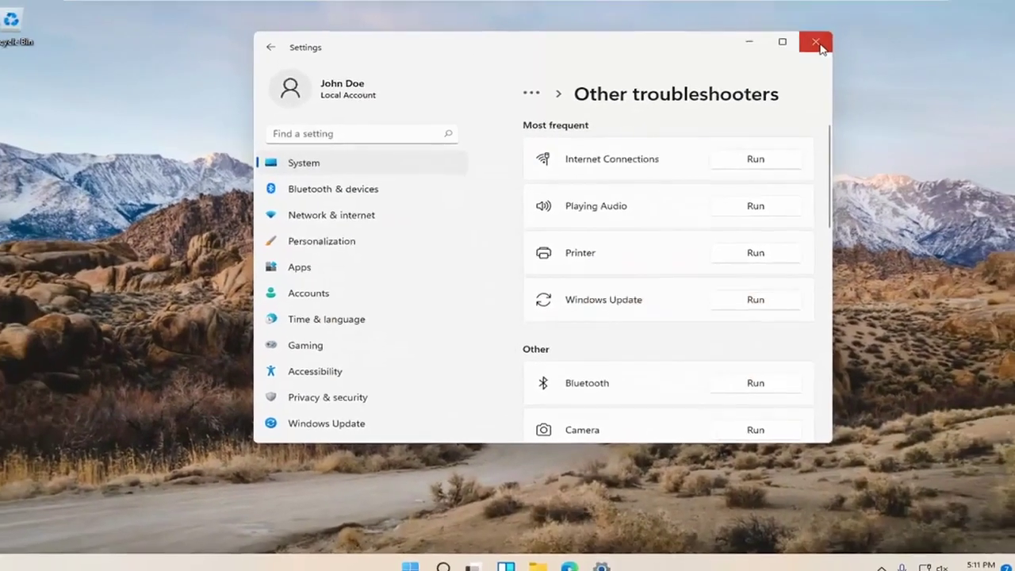
{"action": "left_click", "coordinate": [870, 40]}
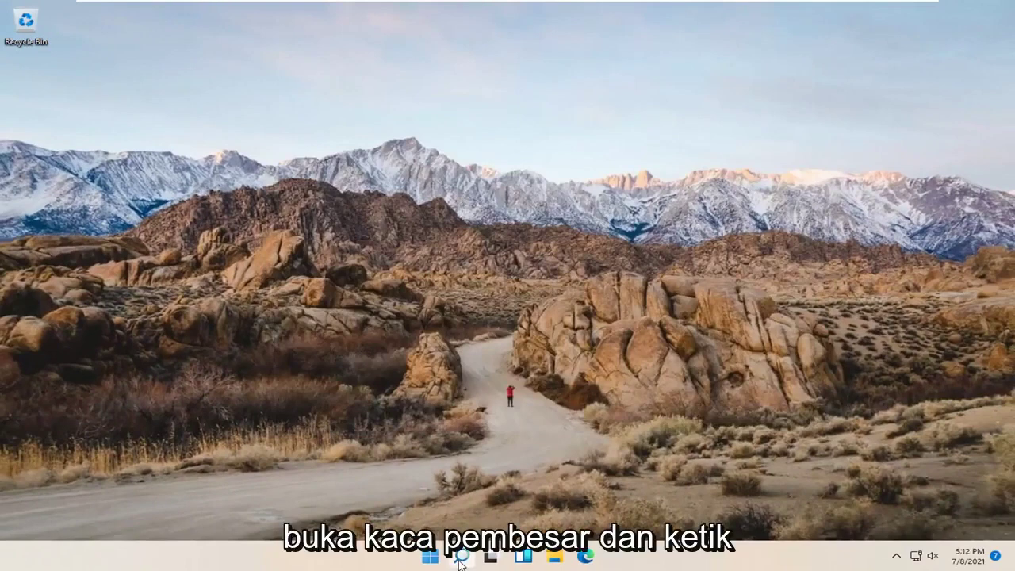
Search for cmd and open Command Prompt as administrator, allowing it to make changes to the device.
{"action": "left_click", "coordinate": [460, 558]}
{"action": "type", "text": "cmd"}
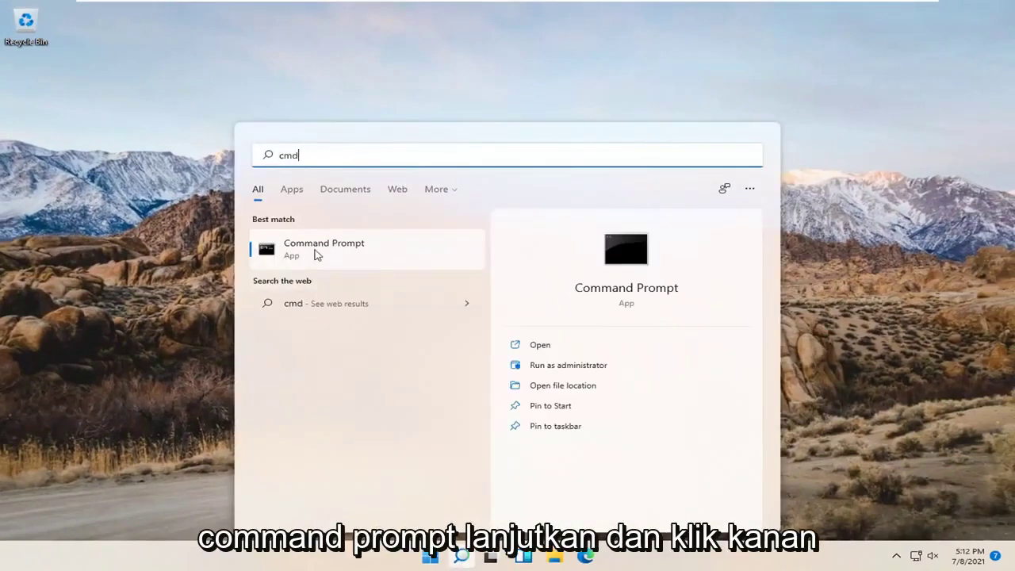
{"action": "right_click", "coordinate": [314, 255]}
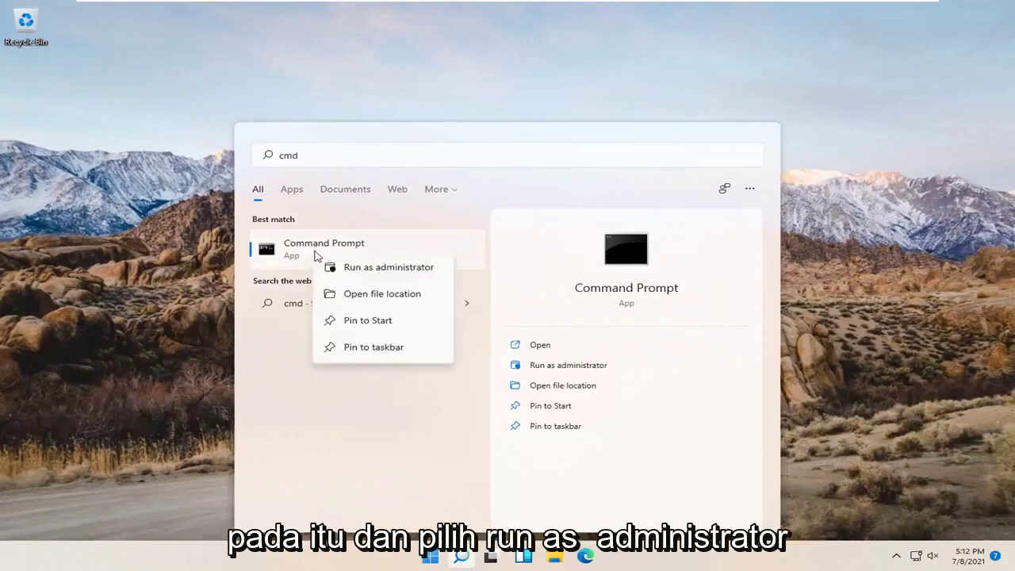
{"action": "left_click", "coordinate": [356, 270]}
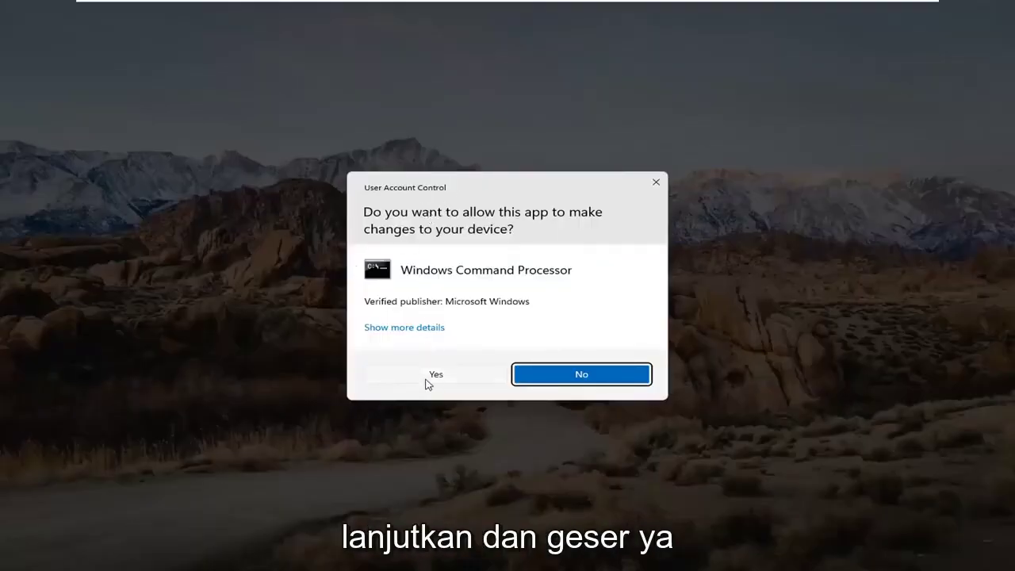
{"action": "left_click", "coordinate": [428, 379]}
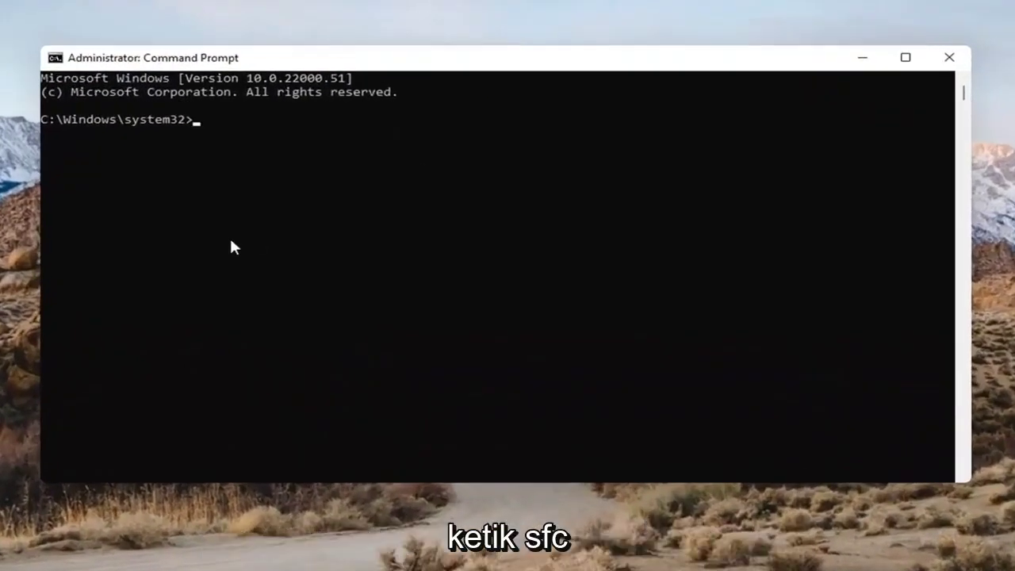
Run the system file check with the command sfc /scannow.
{"action": "type", "text": "sfc"}
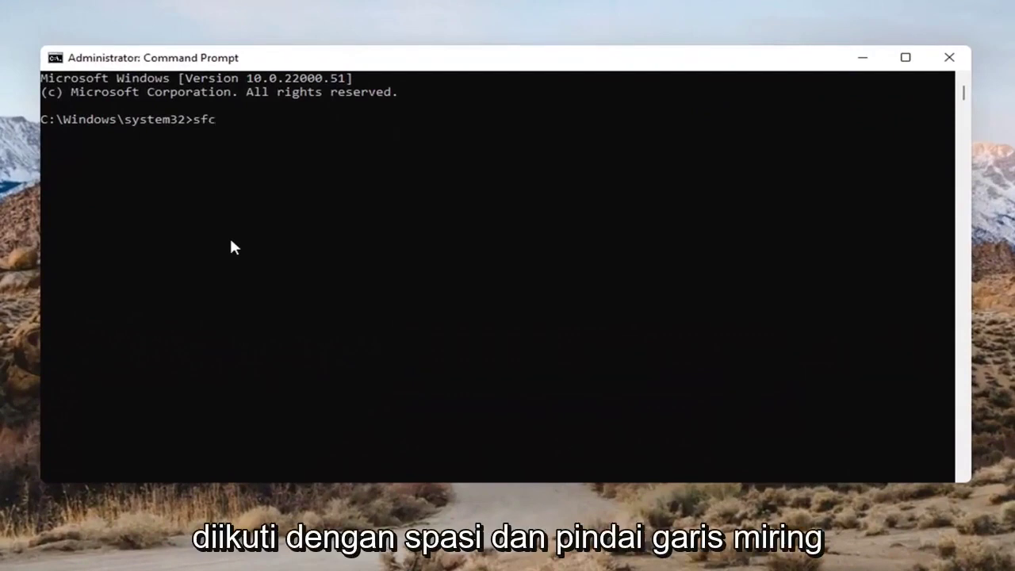
{"action": "type", "text": " /scannow"}
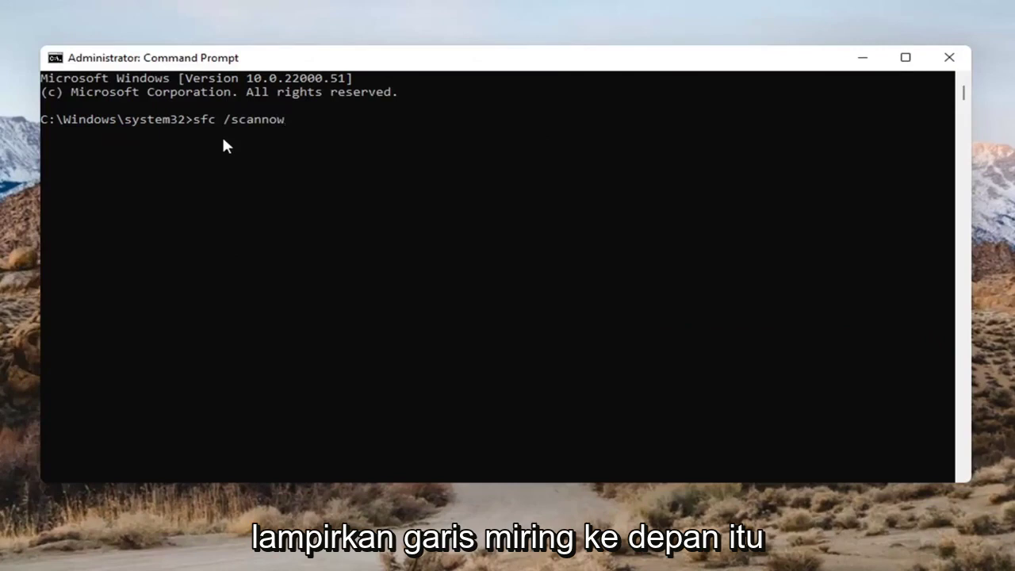
{"action": "key", "text": "Return"}
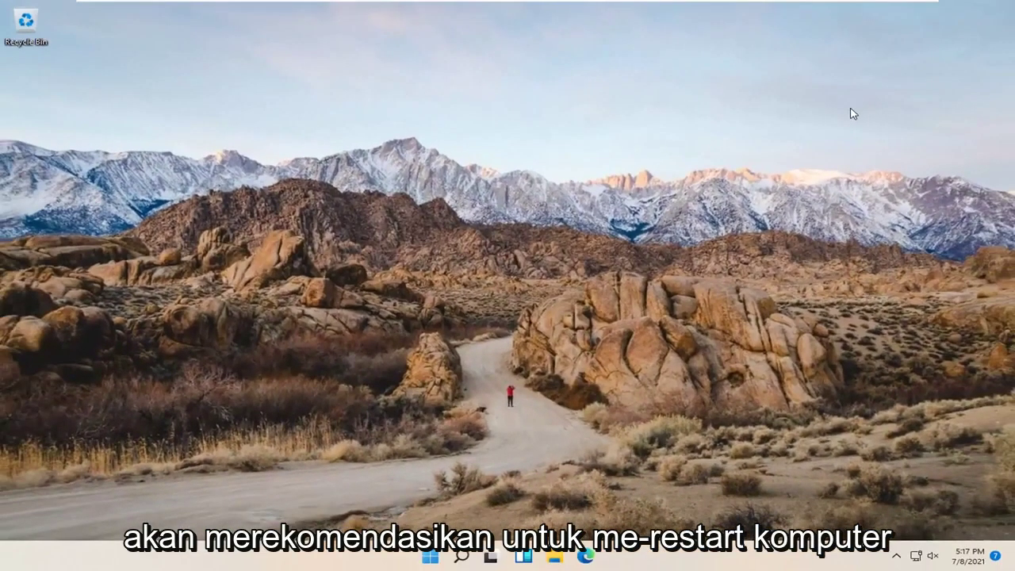
Restart the computer.
{"action": "key", "text": "super+x"}
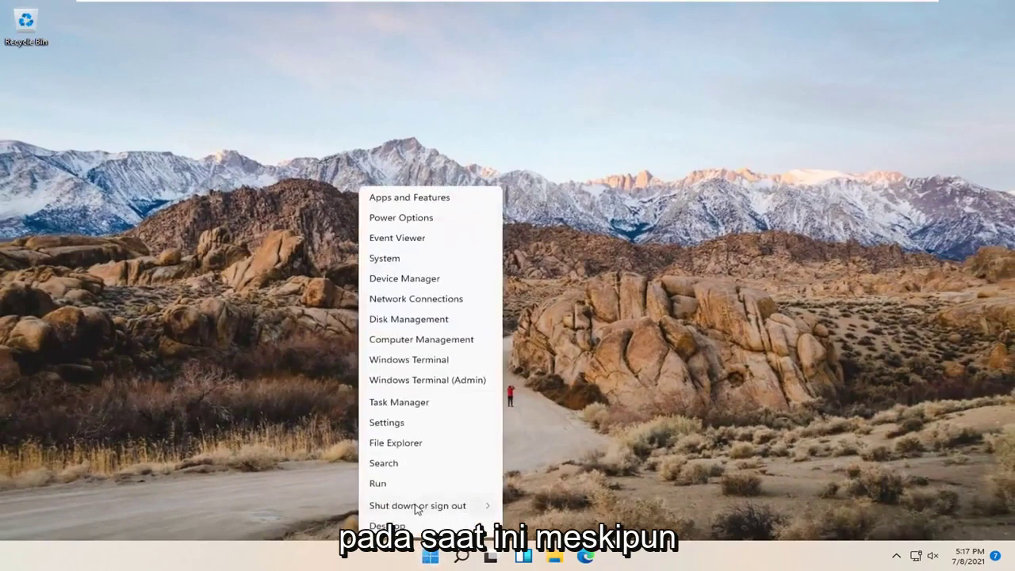
{"action": "mouse_move", "coordinate": [419, 511]}
{"action": "left_click", "coordinate": [527, 529]}
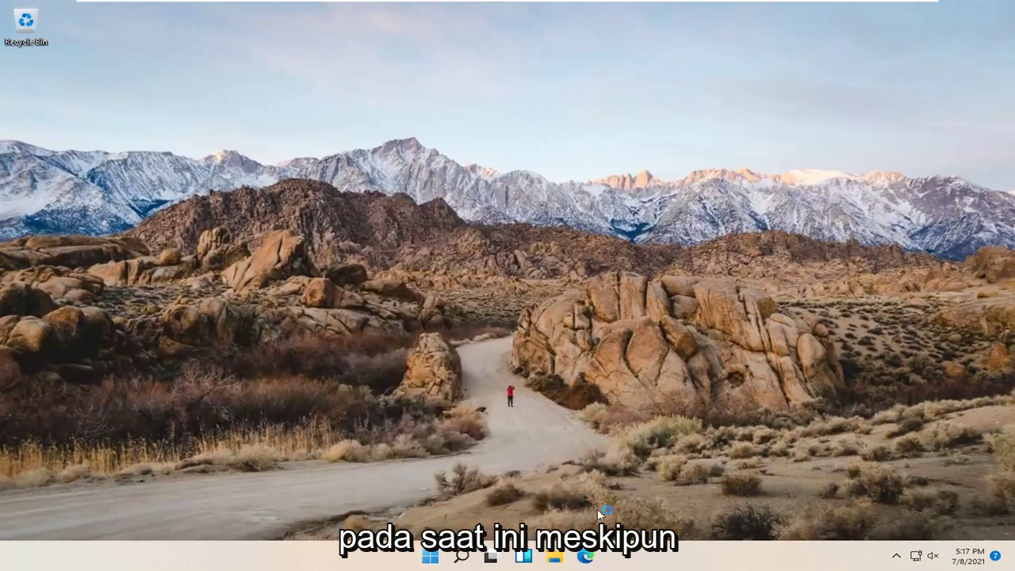